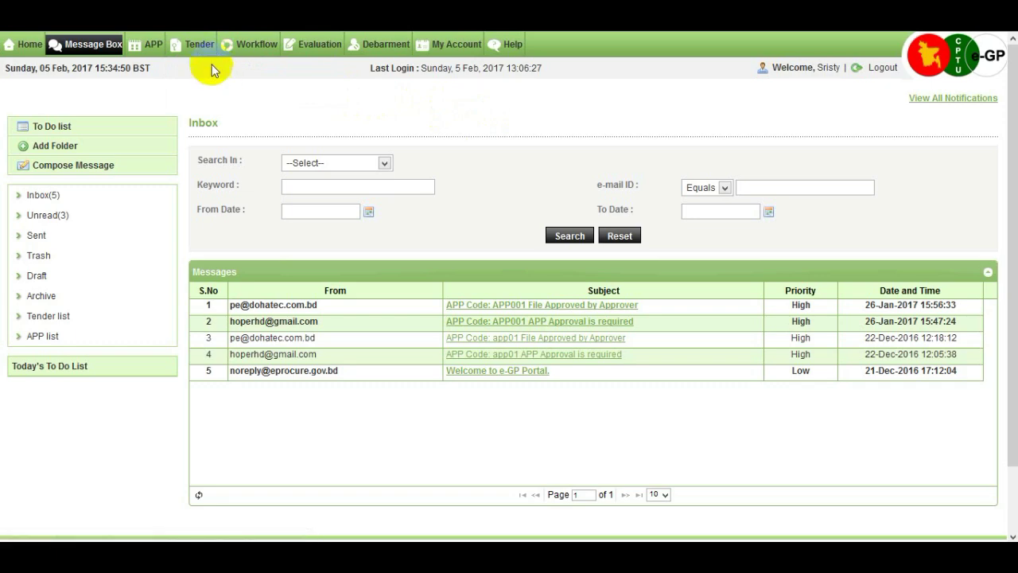
Open the dashboard of the live "Road Constructopn" tender from My Tenders/Proposals.
left_click(198, 84)
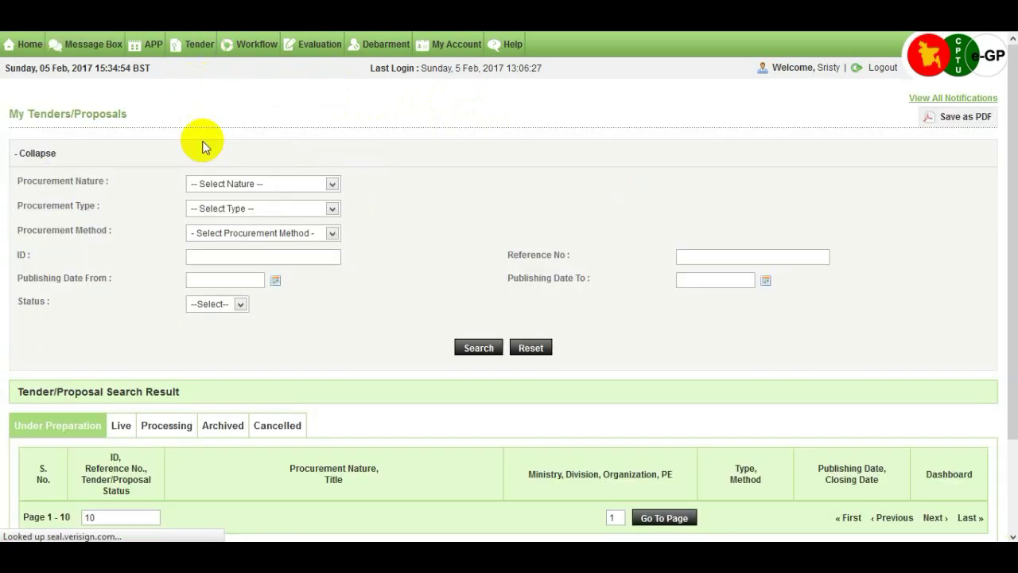
left_click(121, 425)
scroll(127, 413, "down", 3)
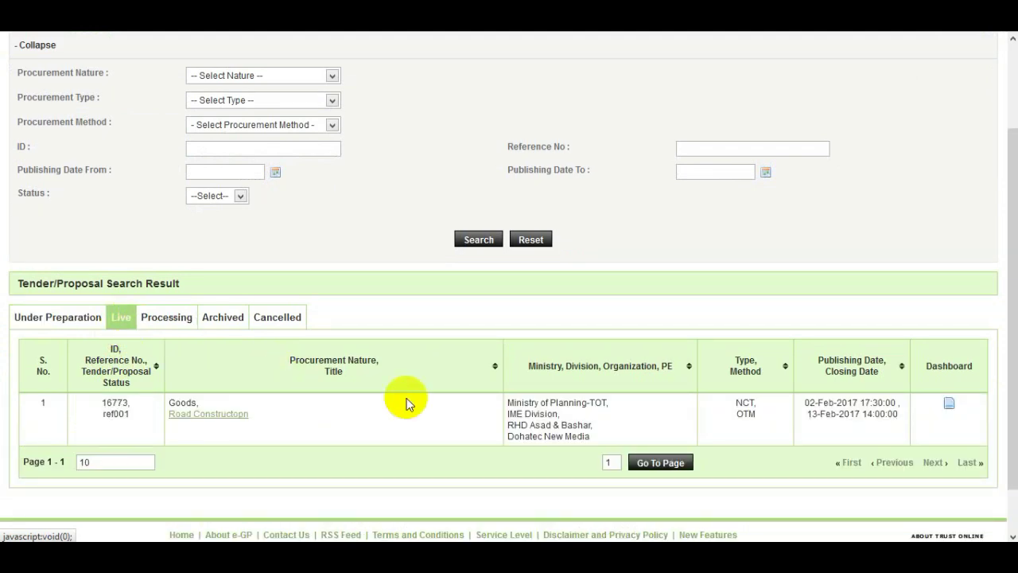
left_click(948, 409)
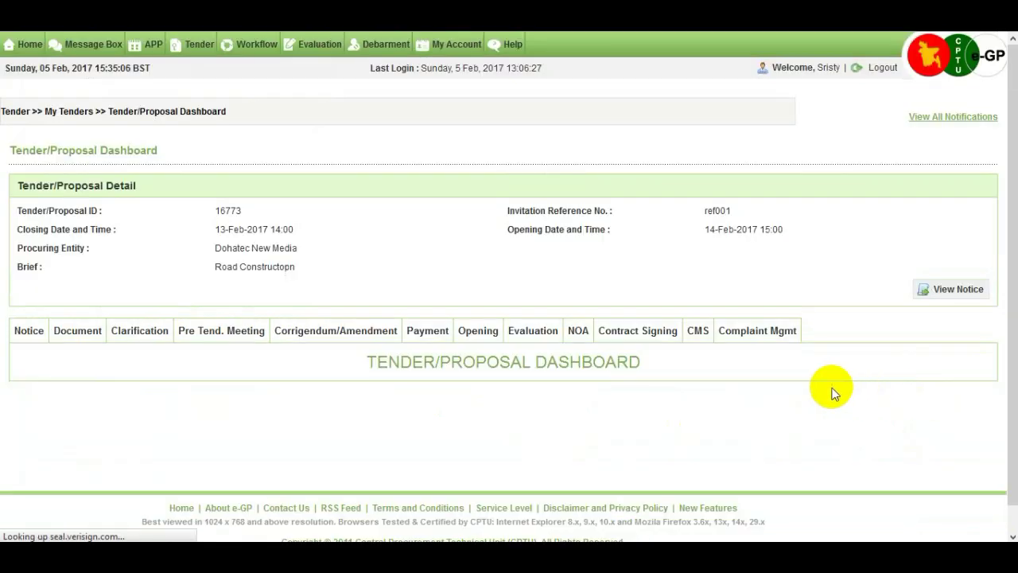
Go to the tender's pre-tender meeting and start processing the pending query "Can you allow JVCA for this Tender".
left_click(228, 345)
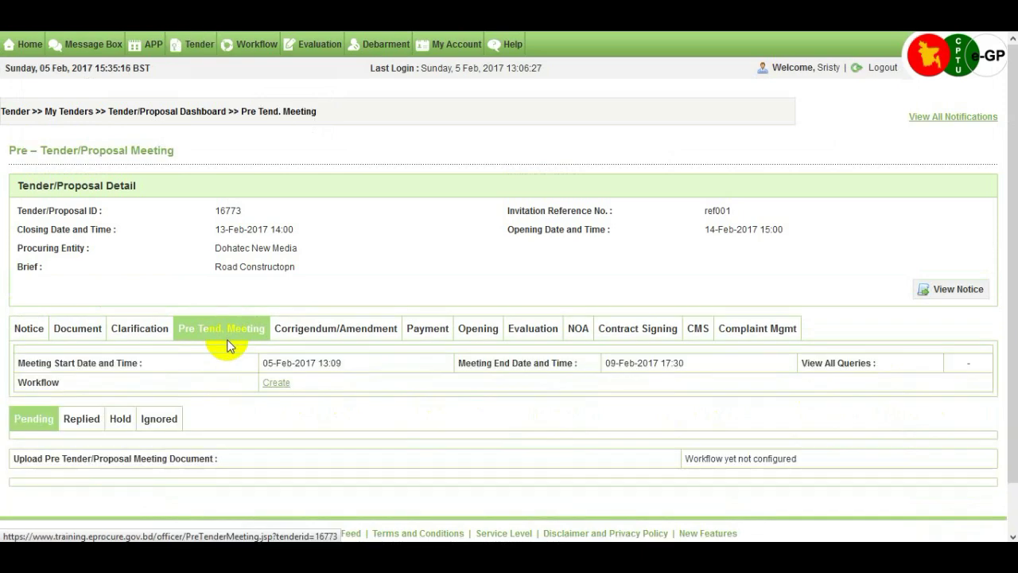
scroll(229, 345, "down", 1)
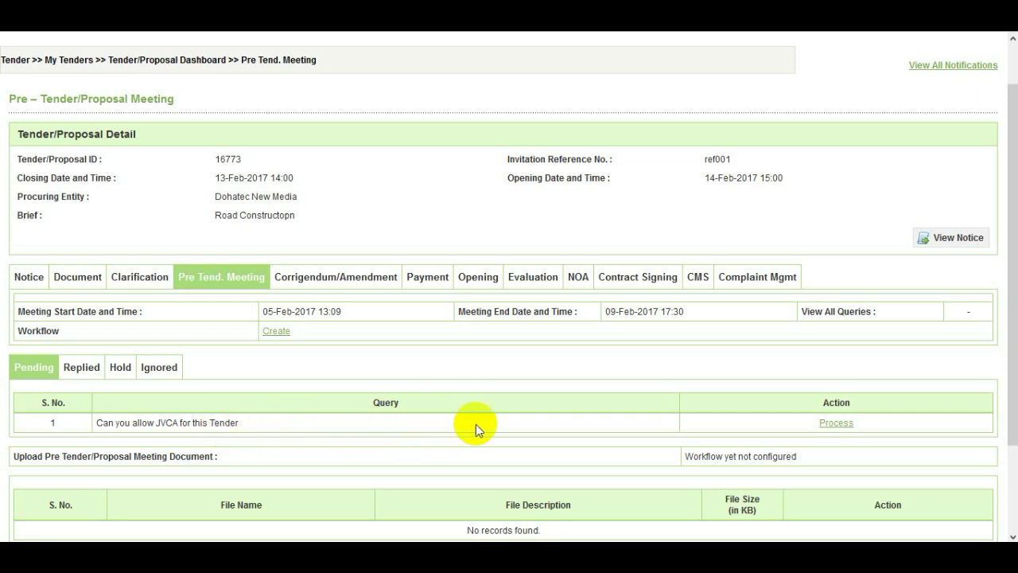
left_click(847, 424)
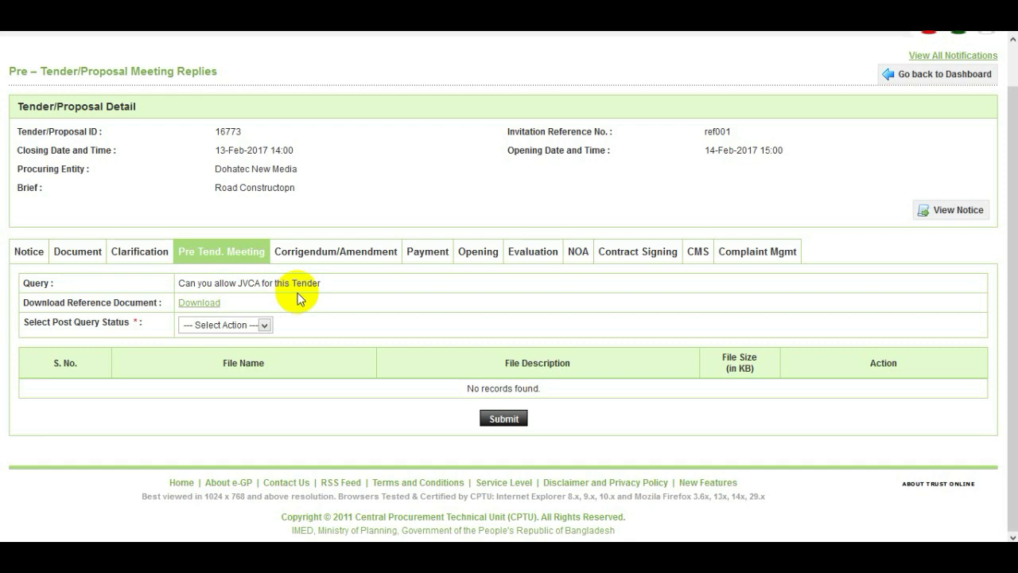
Download the query's reference document user8-12-2017.txt, save it in the Downloads folder and close the Reference Document window.
left_click(214, 304)
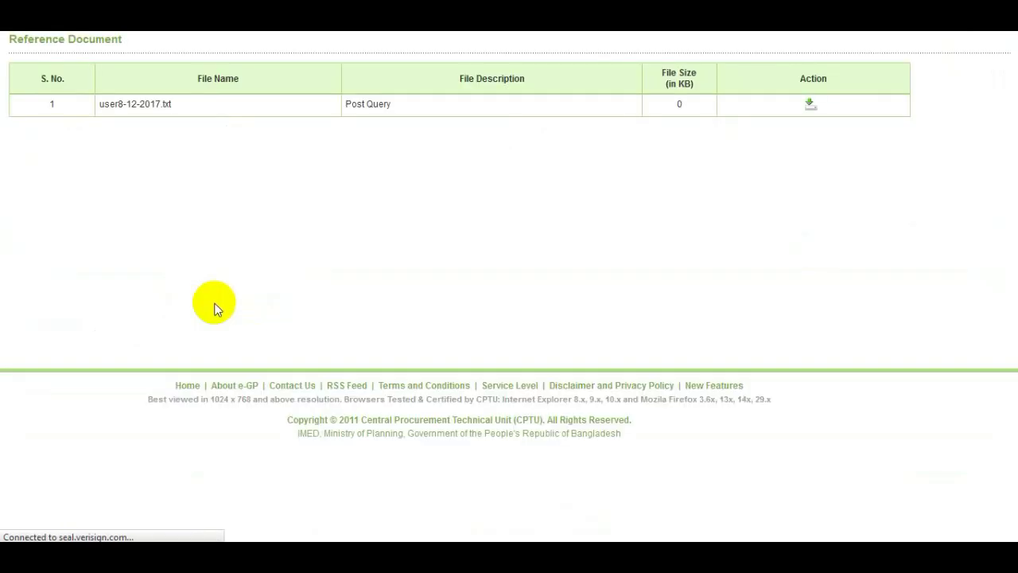
left_click(810, 106)
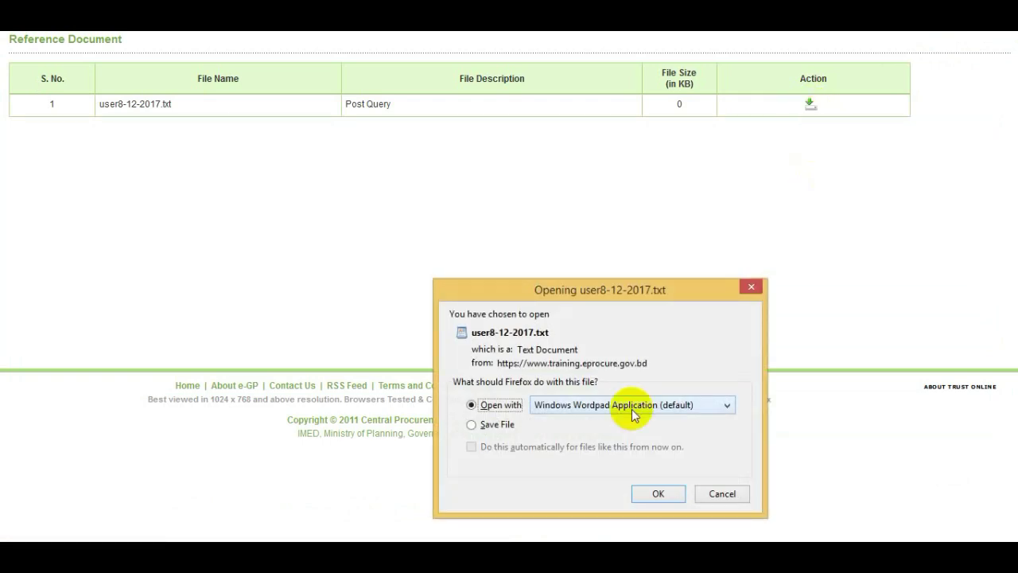
left_click(514, 429)
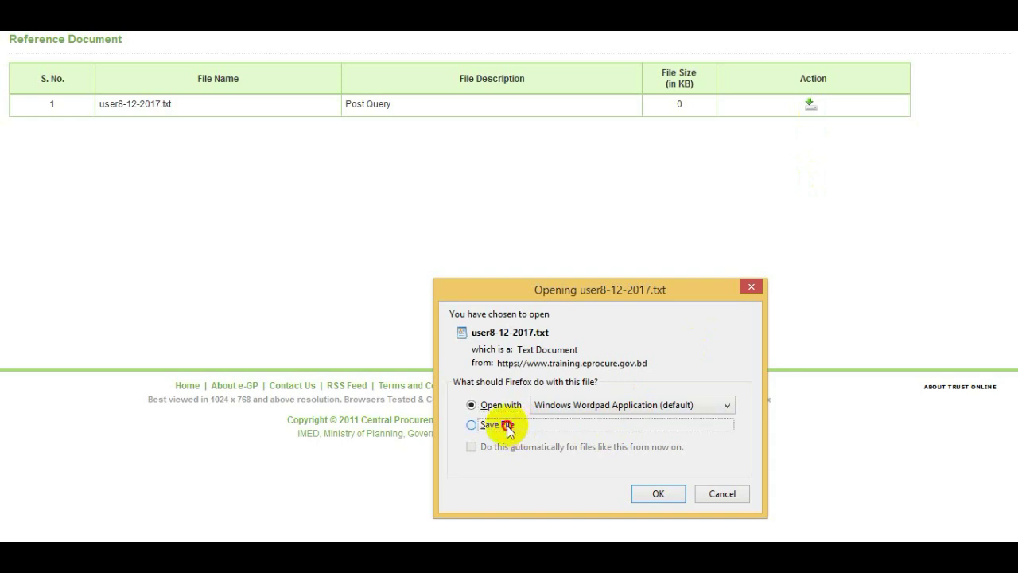
left_click(651, 491)
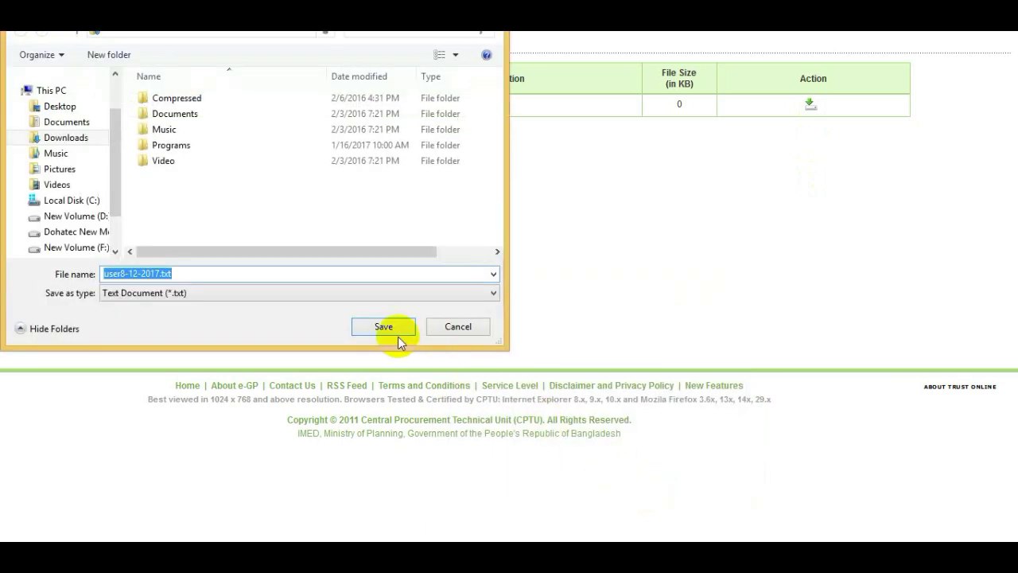
left_click(385, 327)
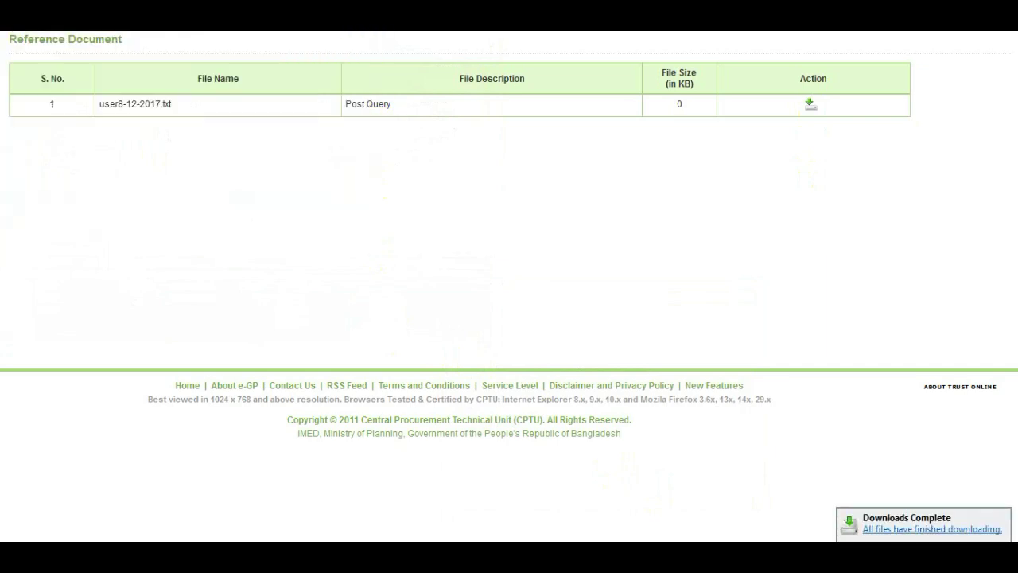
key("alt+F4")
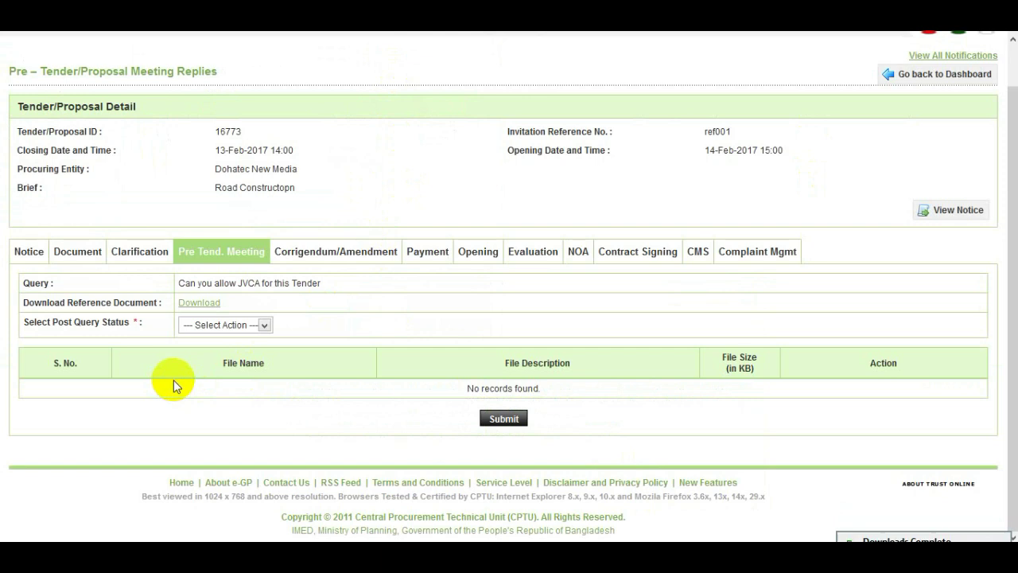
Set the post query status to Response and enter "yes JVCA allowd" as the response text.
left_click(263, 326)
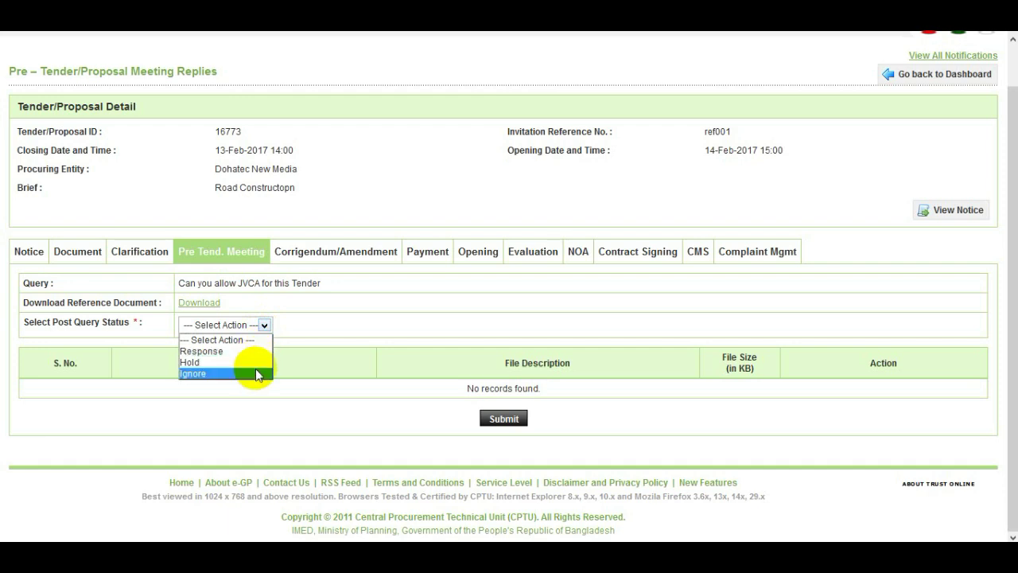
left_click(258, 343)
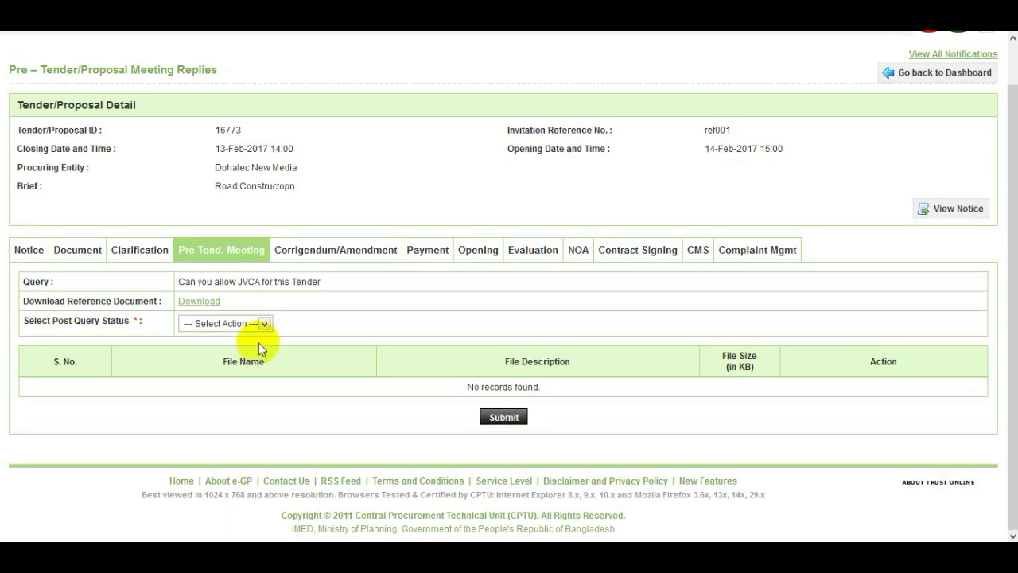
left_click(268, 321)
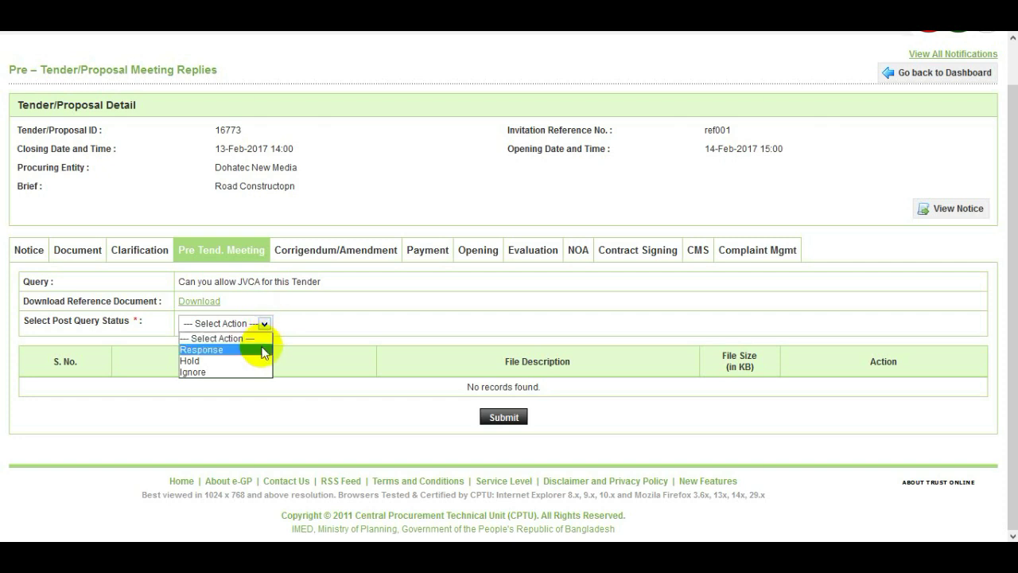
left_click(263, 349)
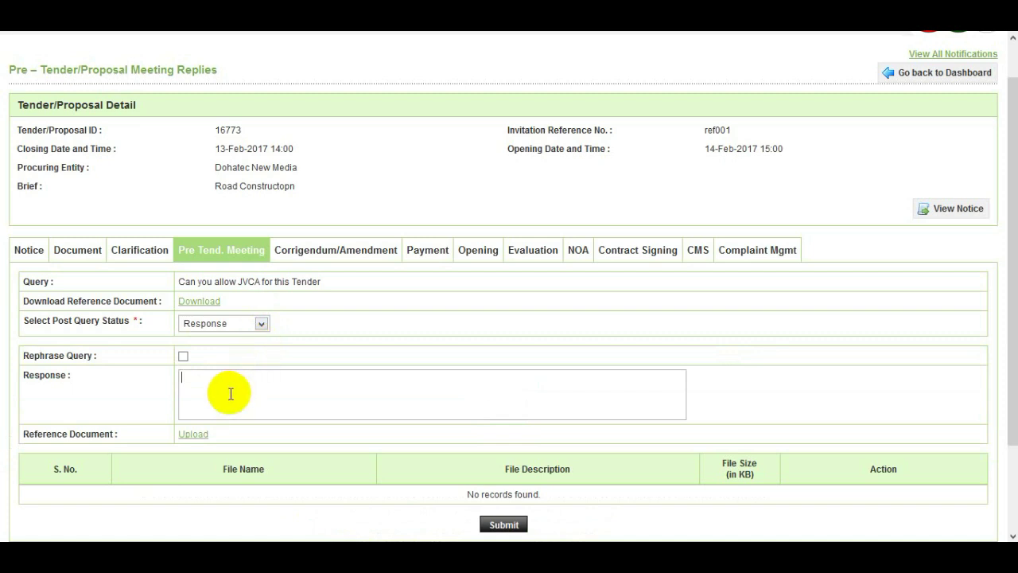
type("yes JVCA allows")
key("BackSpace")
type("d")
Start a reference document upload for the response and choose query.docx from the Desktop as the file.
left_click(194, 434)
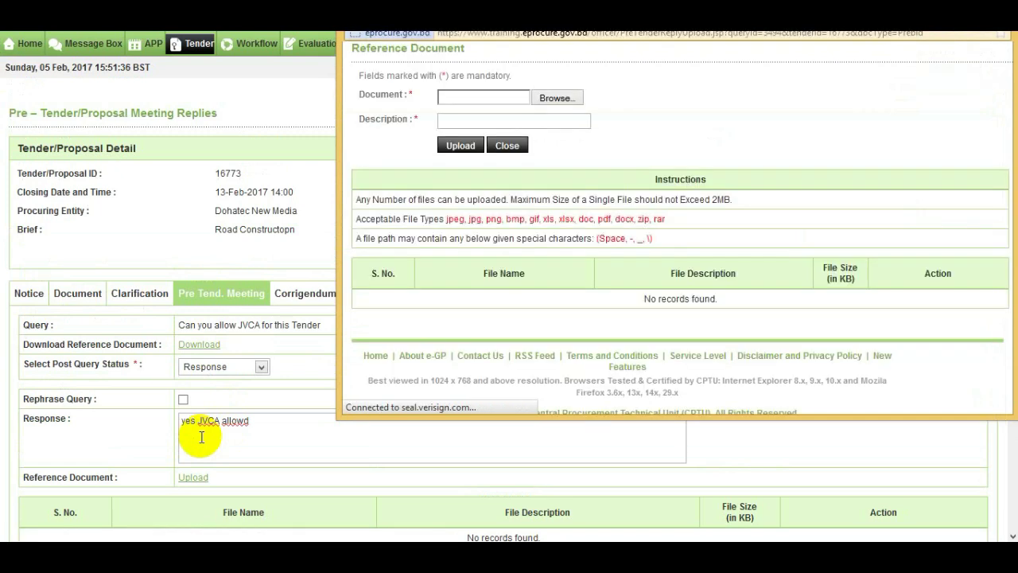
left_click_drag(566, 6, 566, 65)
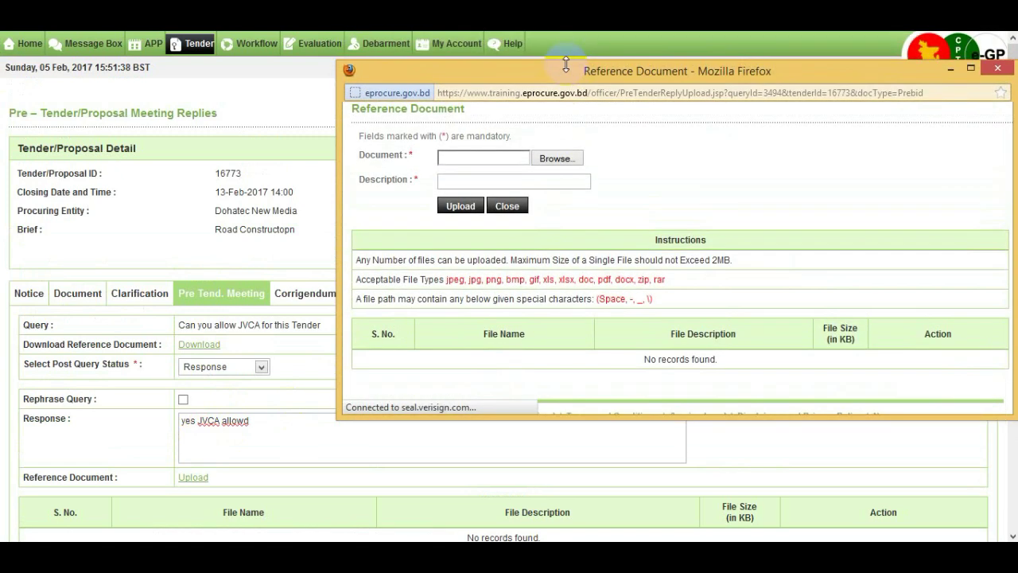
left_click(554, 159)
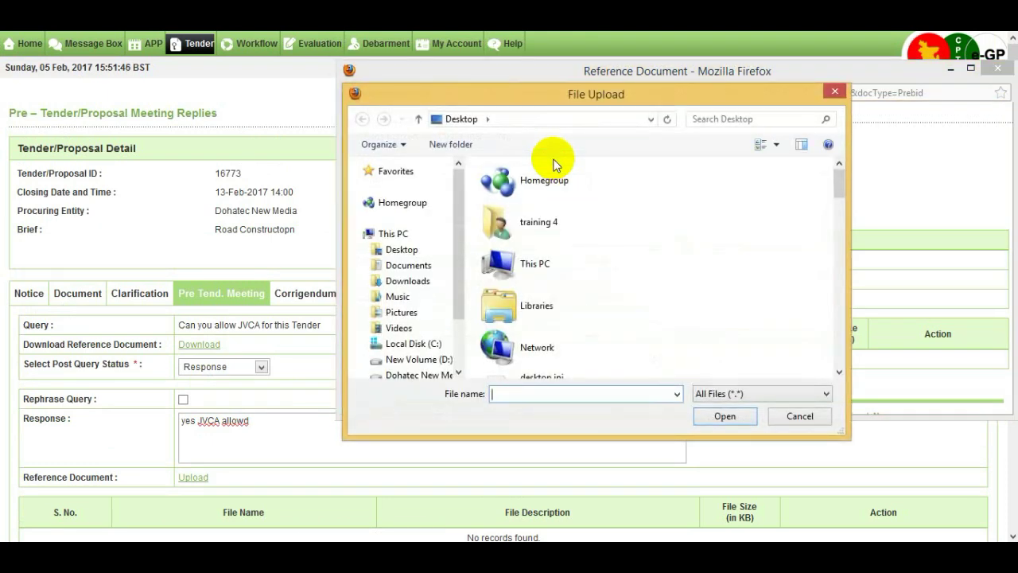
type("p")
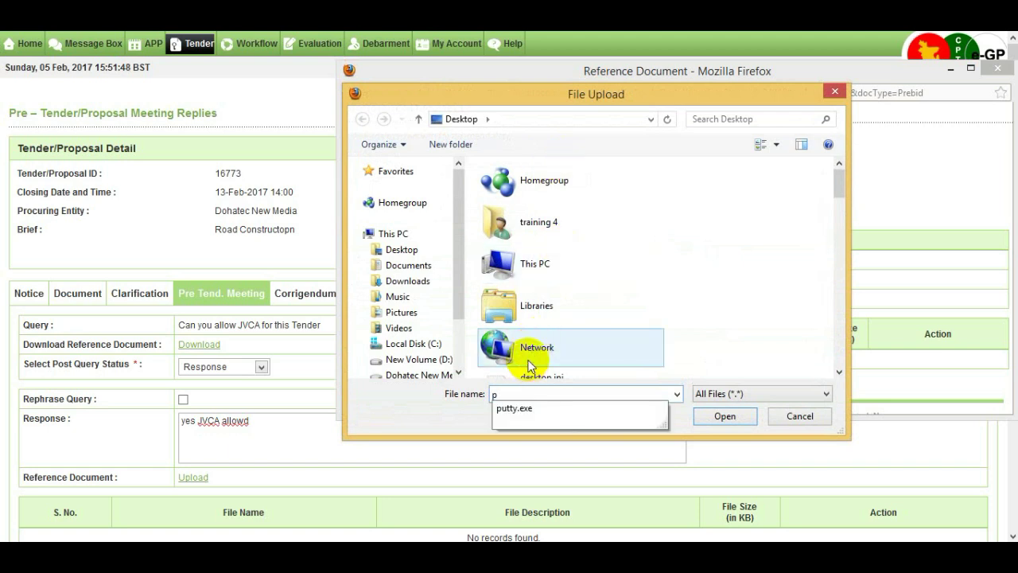
type("u")
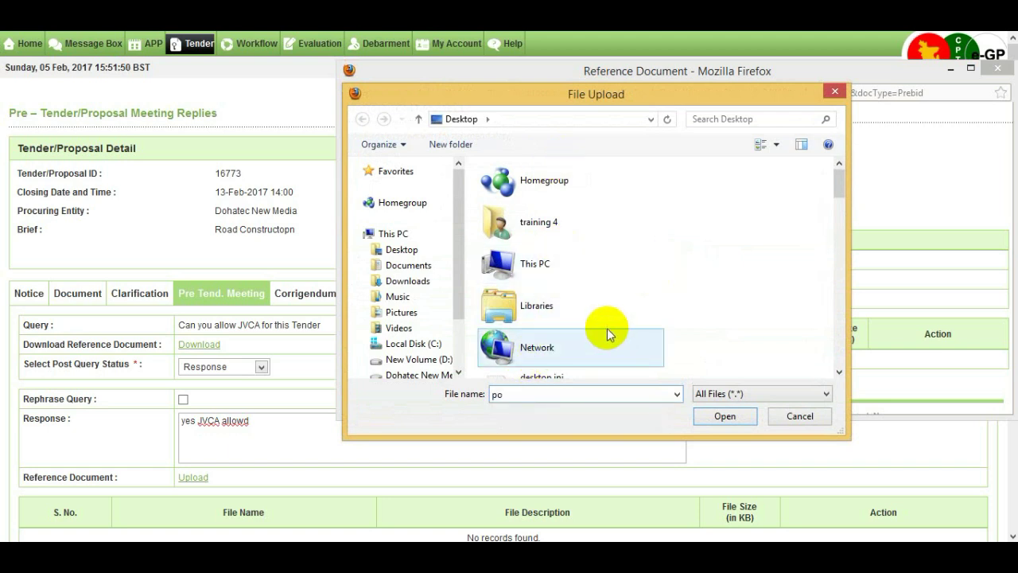
key("BackSpace")
key("BackSpace")
type("q")
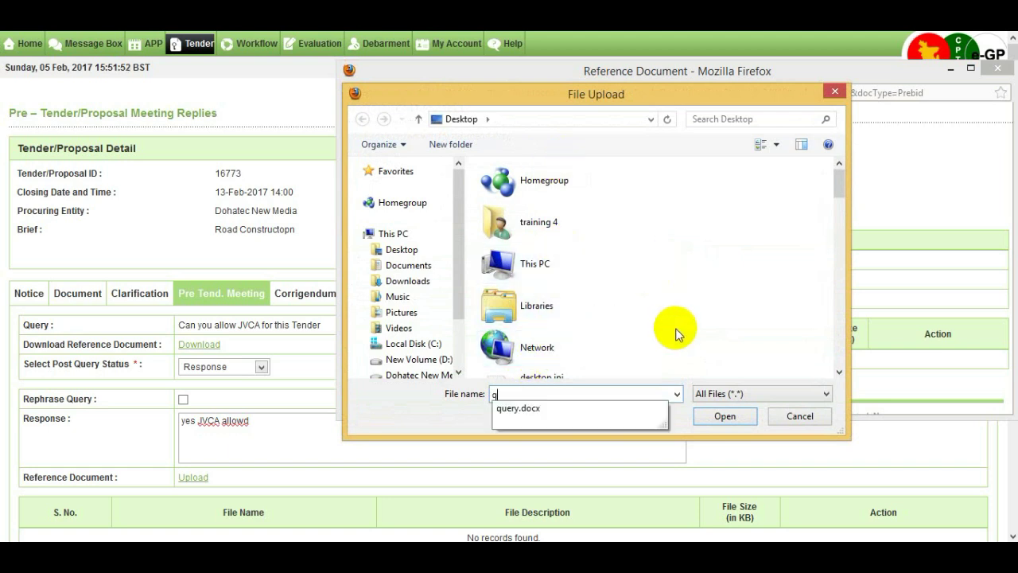
left_click(653, 408)
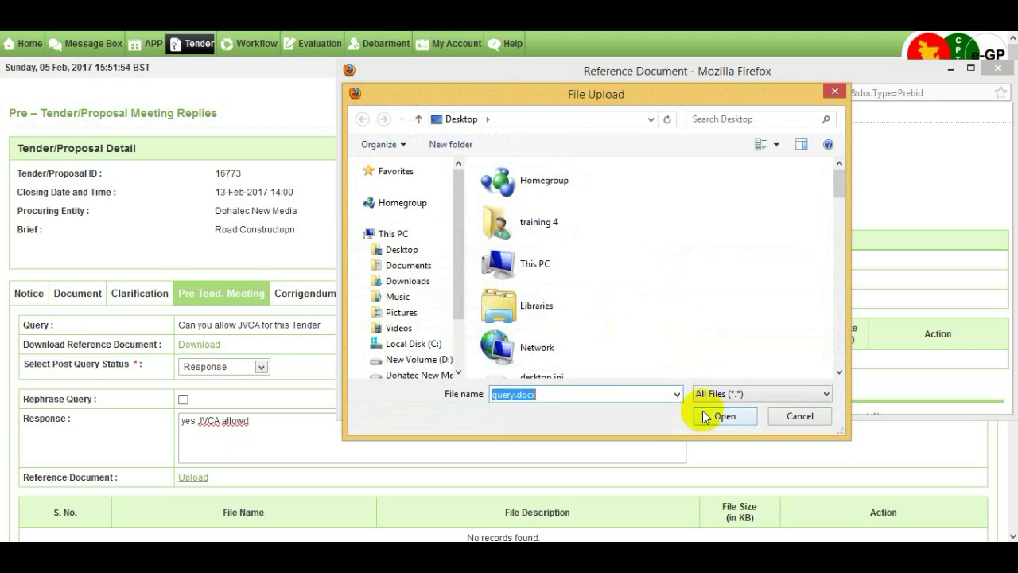
left_click(719, 416)
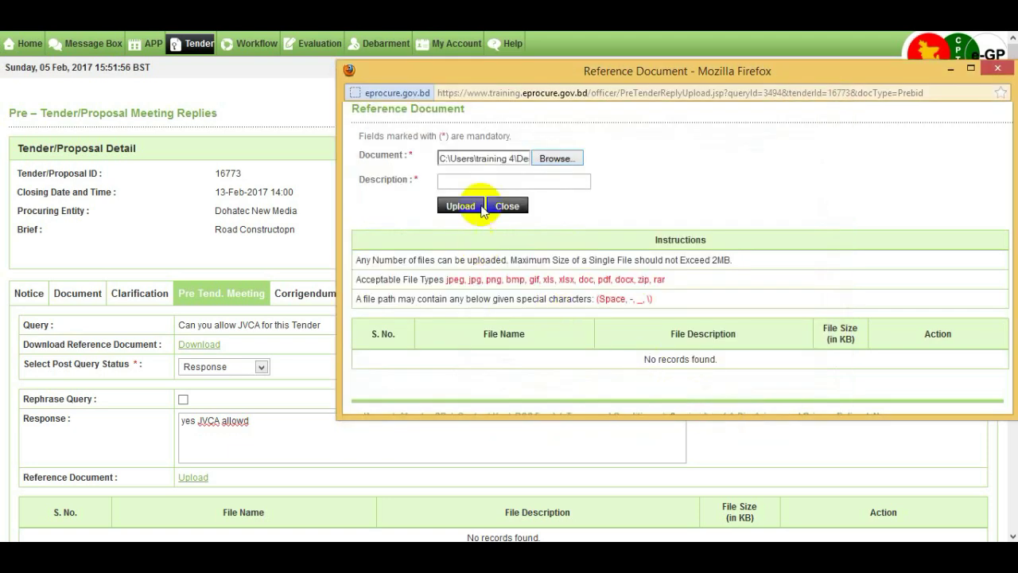
Enter "Query response" as the description of the reference document.
left_click(477, 182)
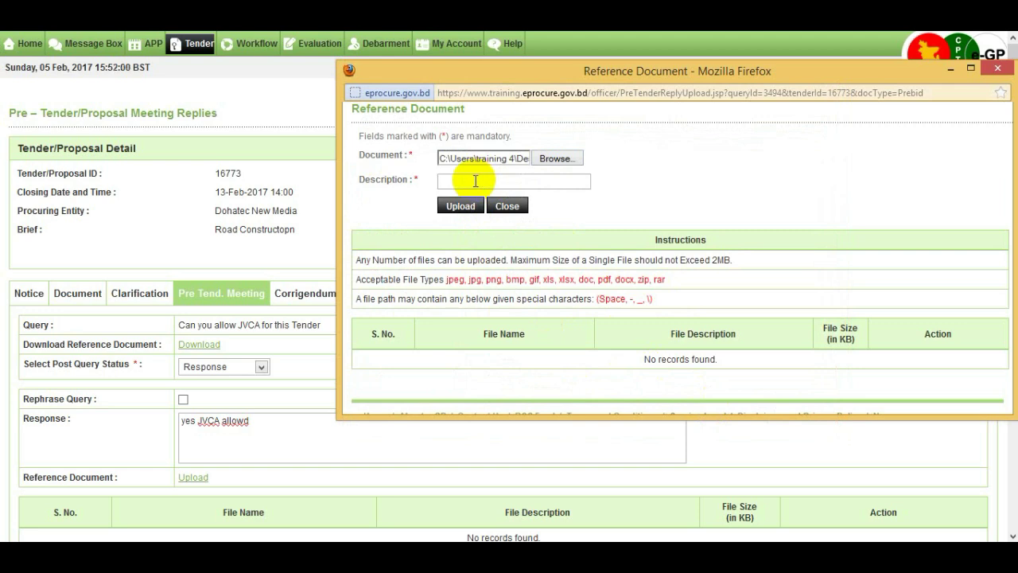
type("Q")
left_click(457, 196)
left_click(473, 180)
type("r")
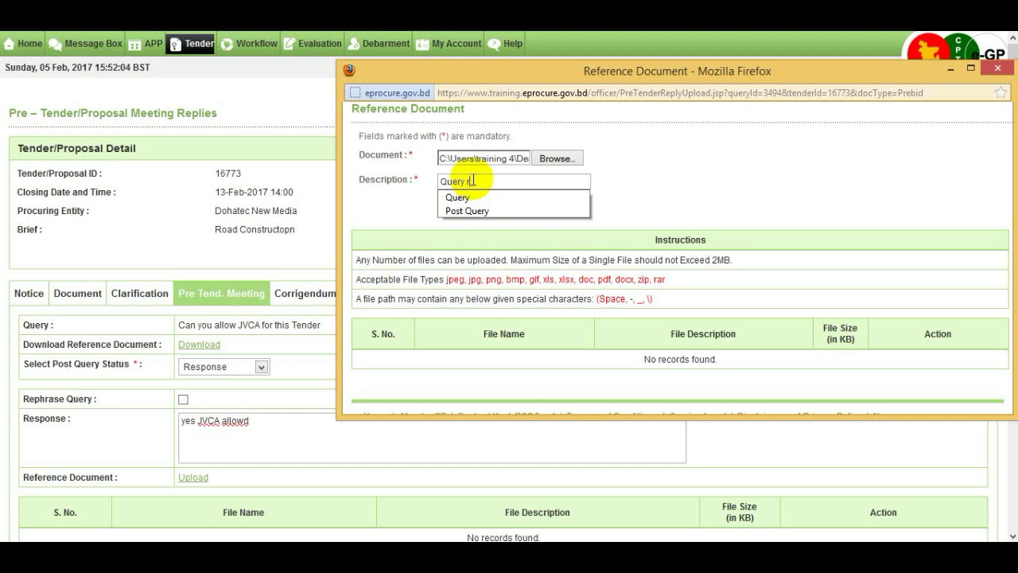
type("es")
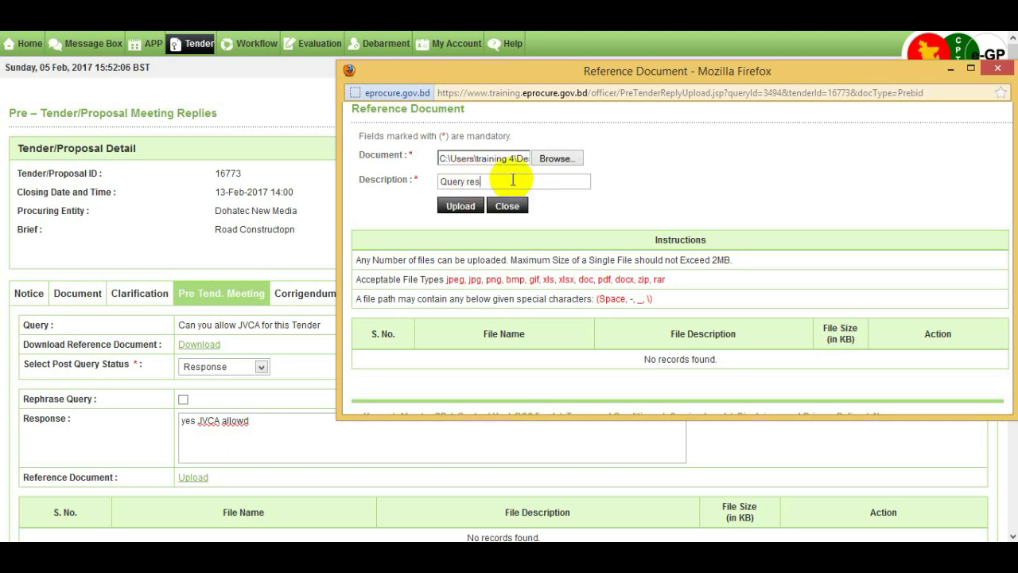
type("ponce")
key("BackSpace")
key("BackSpace")
type("se")
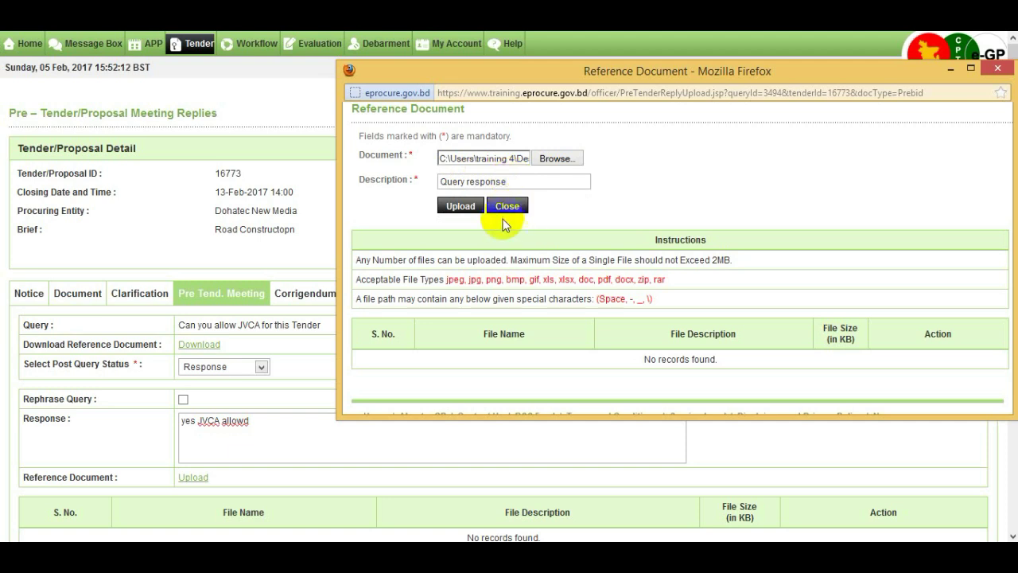
Upload the chosen reference document and close the Reference Document window.
left_click(470, 210)
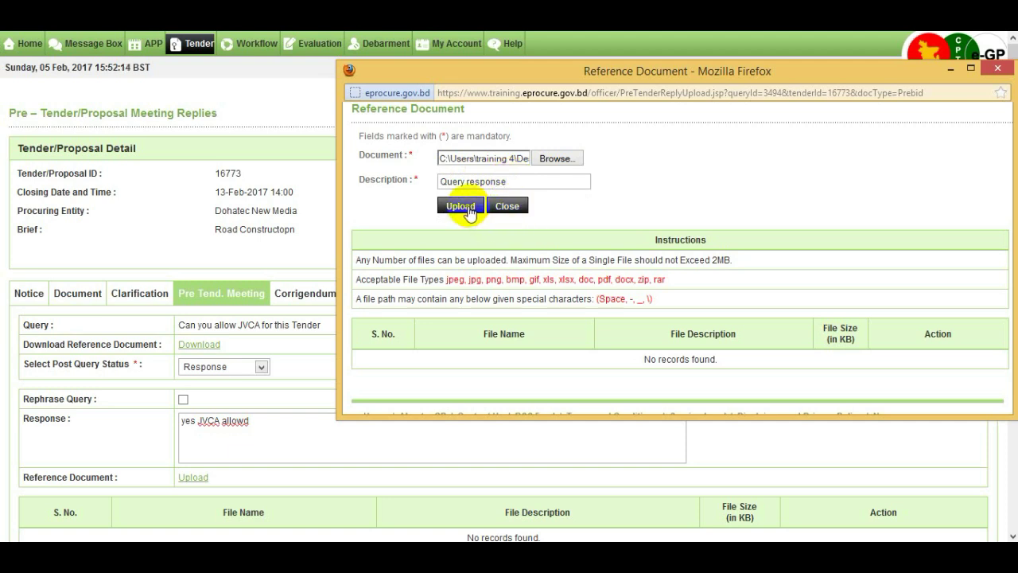
left_click(470, 210)
left_click_drag(566, 75, 324, 76)
scroll(385, 208, "down", 1)
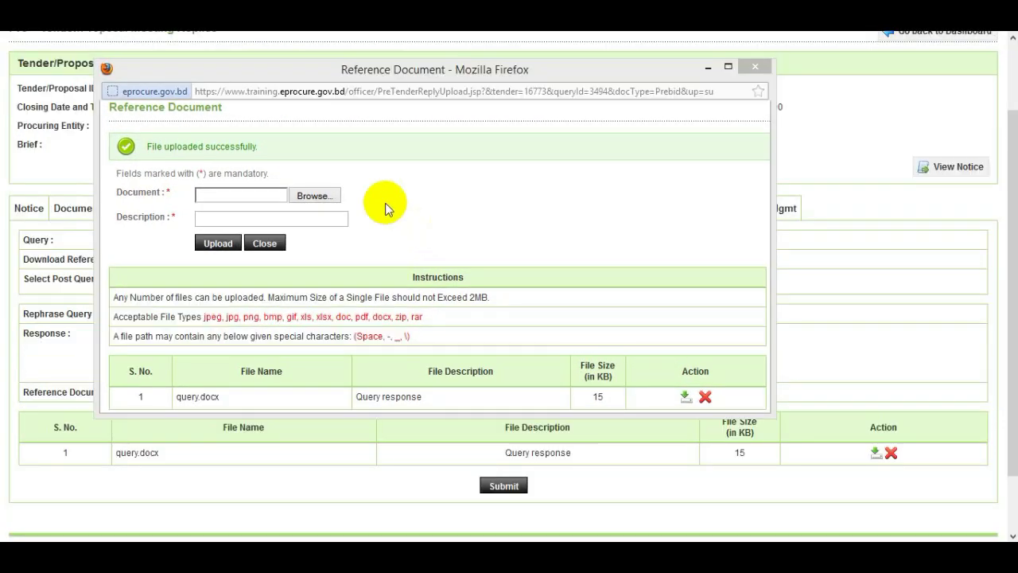
left_click(756, 67)
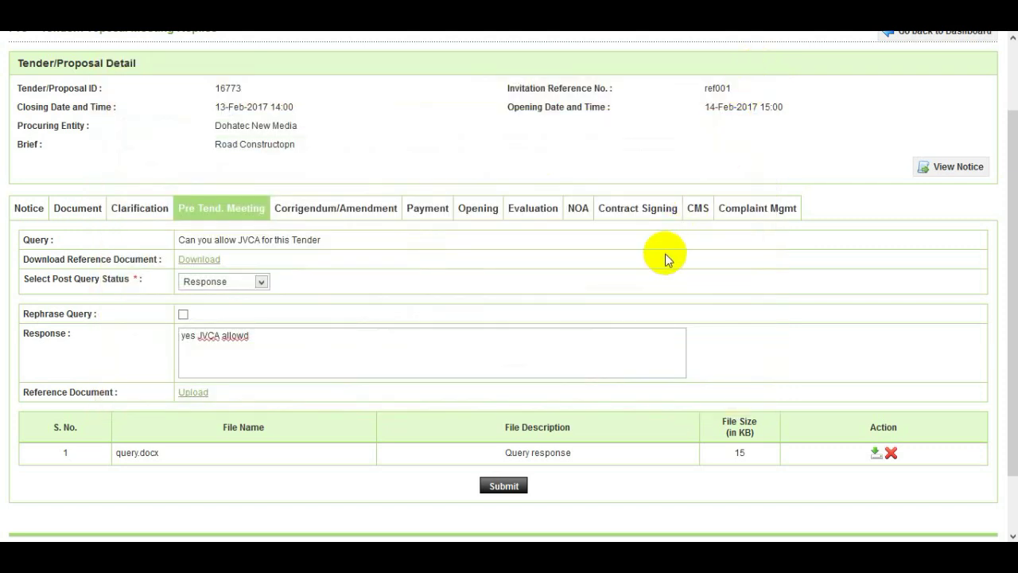
Submit the reply to the query and display the list of replied queries for the pre-tender meeting.
left_click(507, 490)
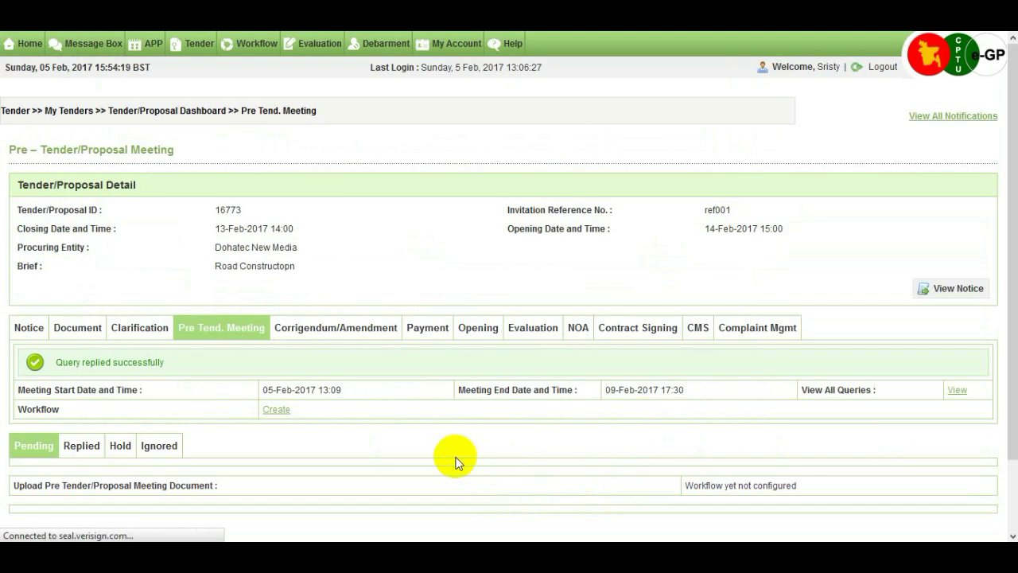
scroll(454, 461, "down", 2)
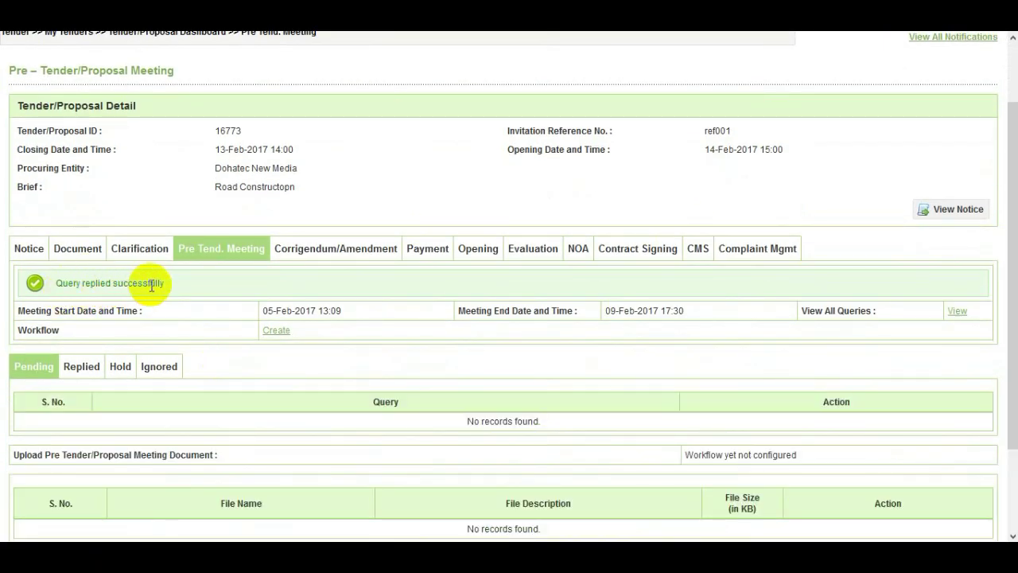
left_click(102, 372)
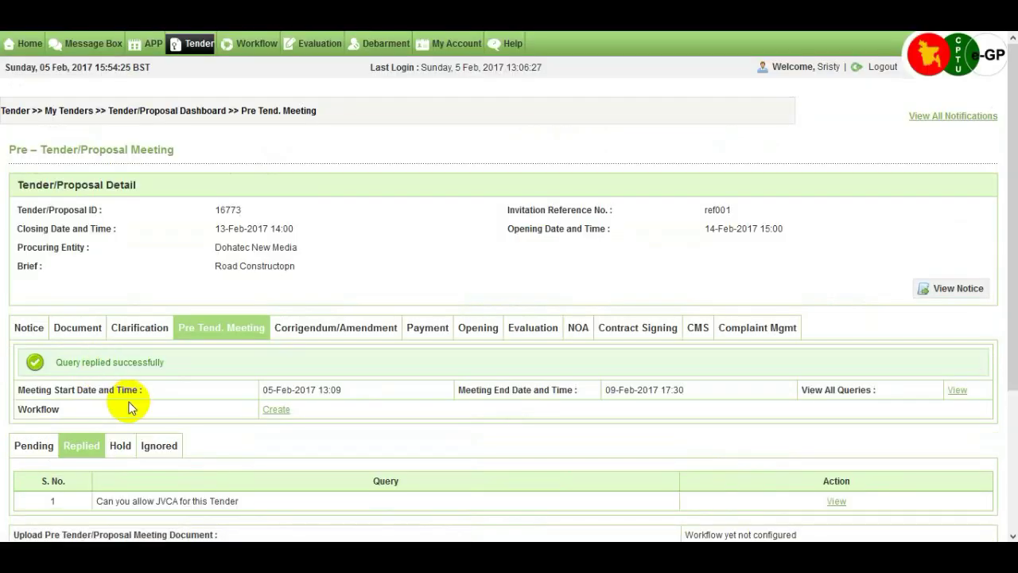
scroll(130, 402, "down", 2)
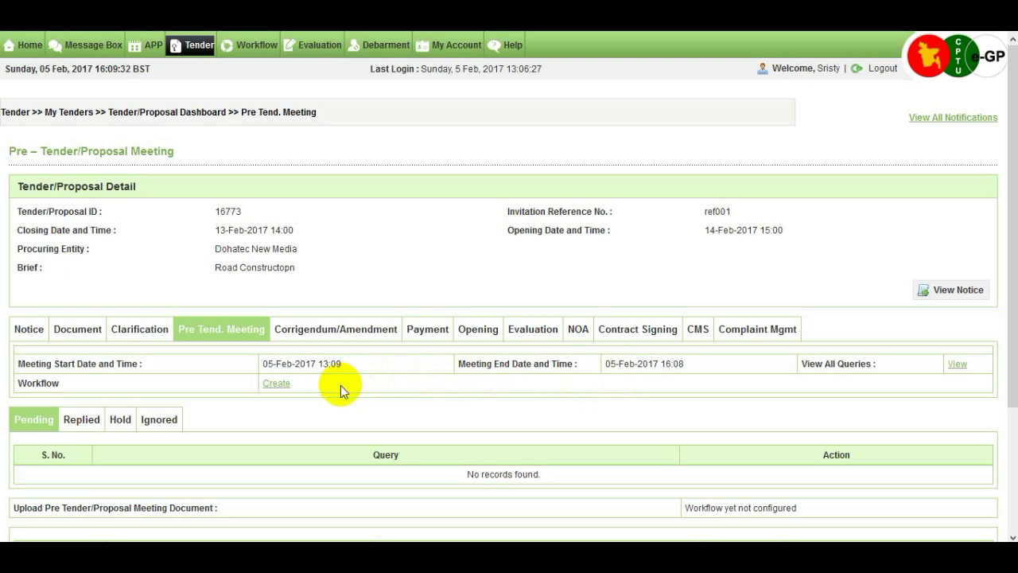
Create the pre-tender meeting document workflow with 0 reviewers and submit it with PE as both initiator and approver.
left_click(288, 389)
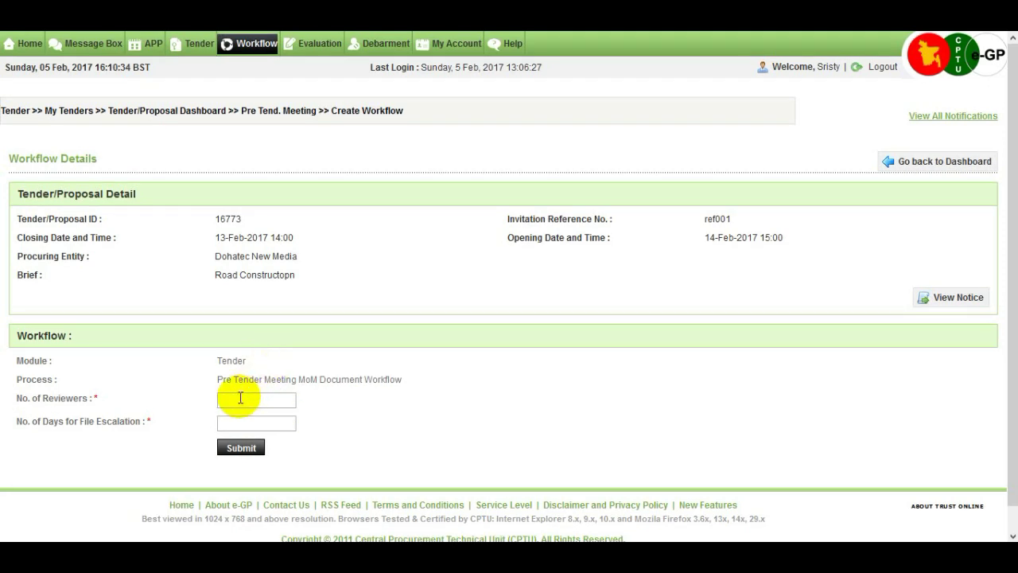
left_click(240, 399)
type("0")
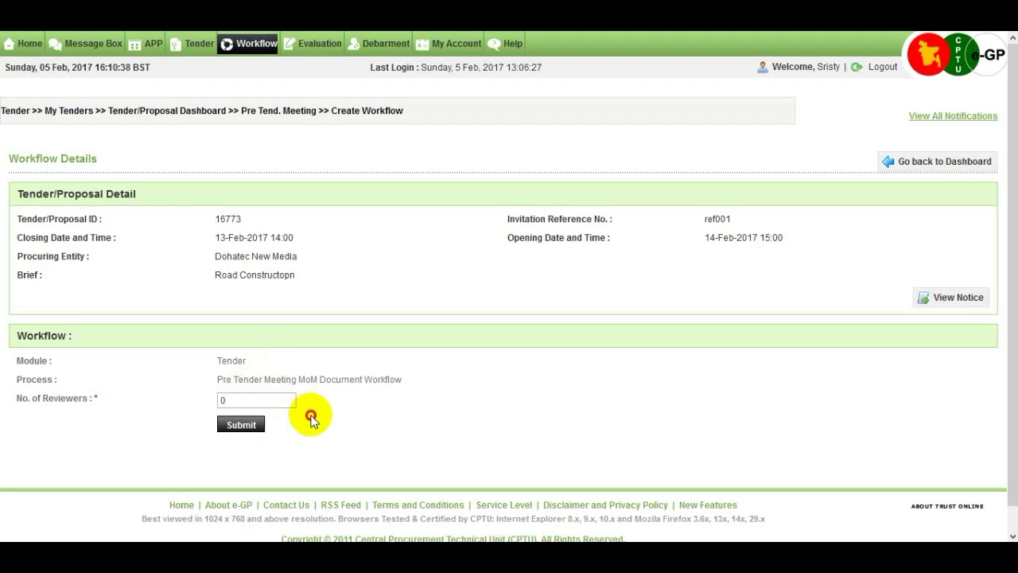
left_click(241, 428)
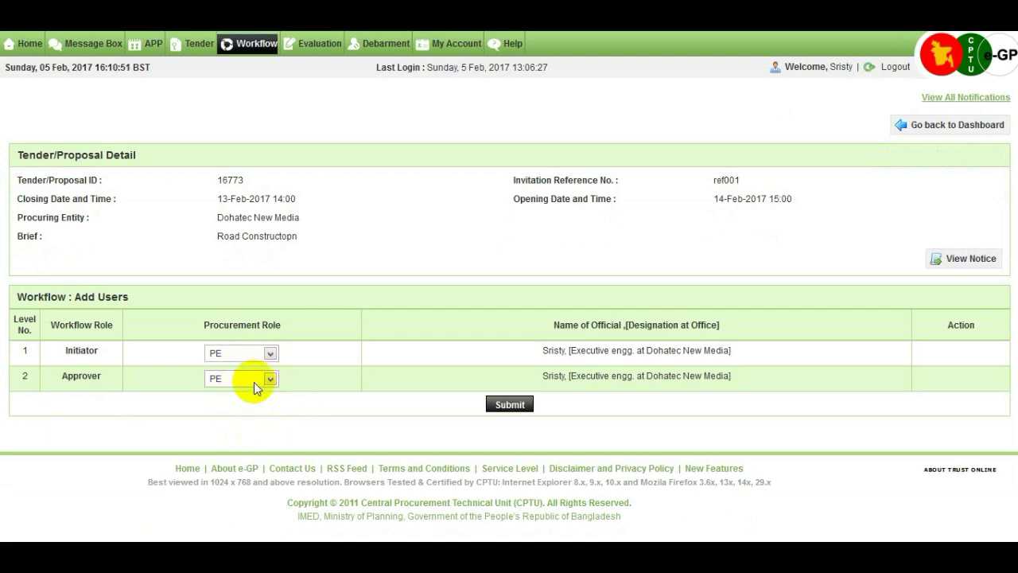
left_click(509, 405)
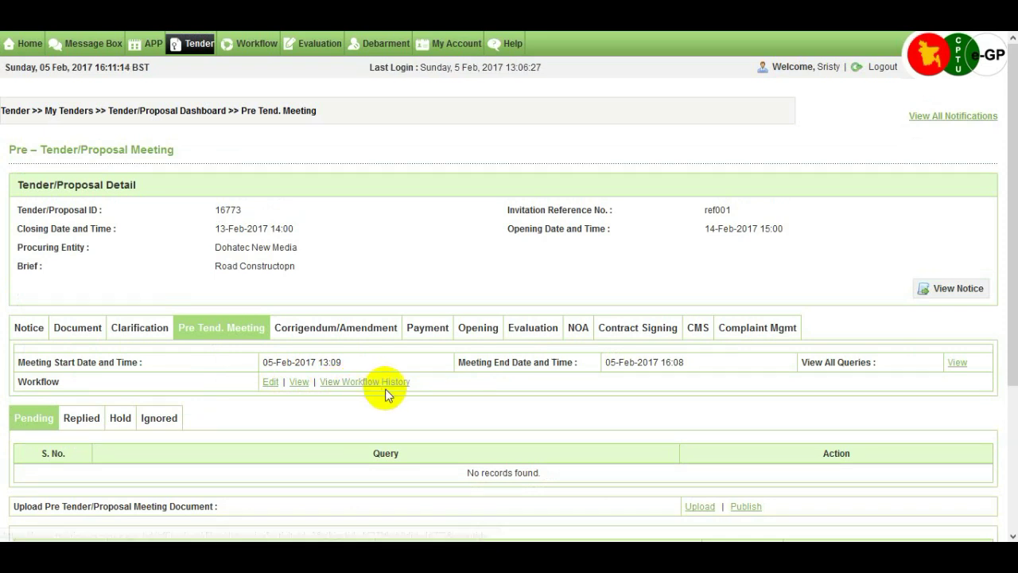
Publish the pre-tender meeting document with the comment "publish".
scroll(443, 411, "down", 1)
scroll(442, 411, "down", 1)
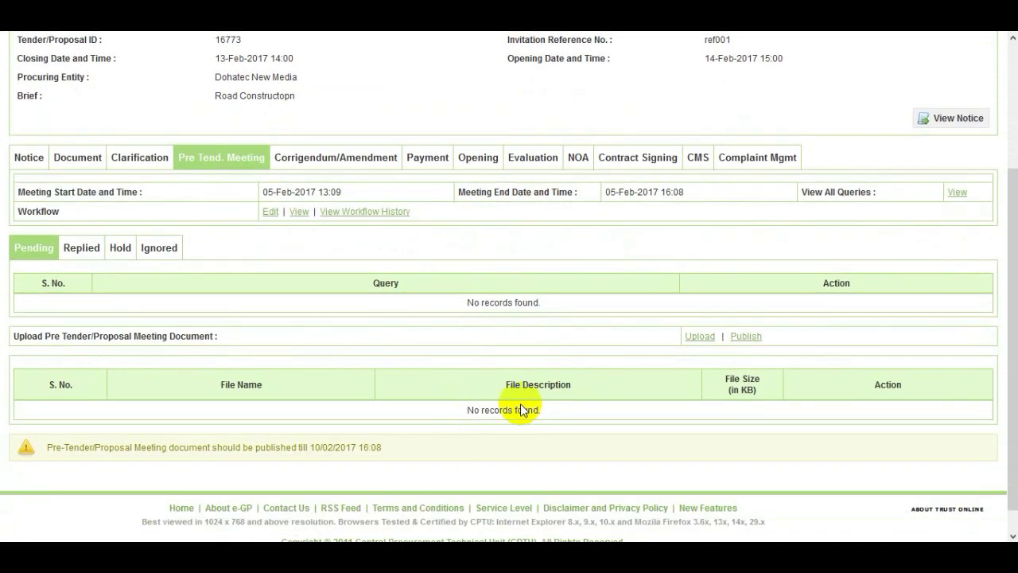
left_click(748, 337)
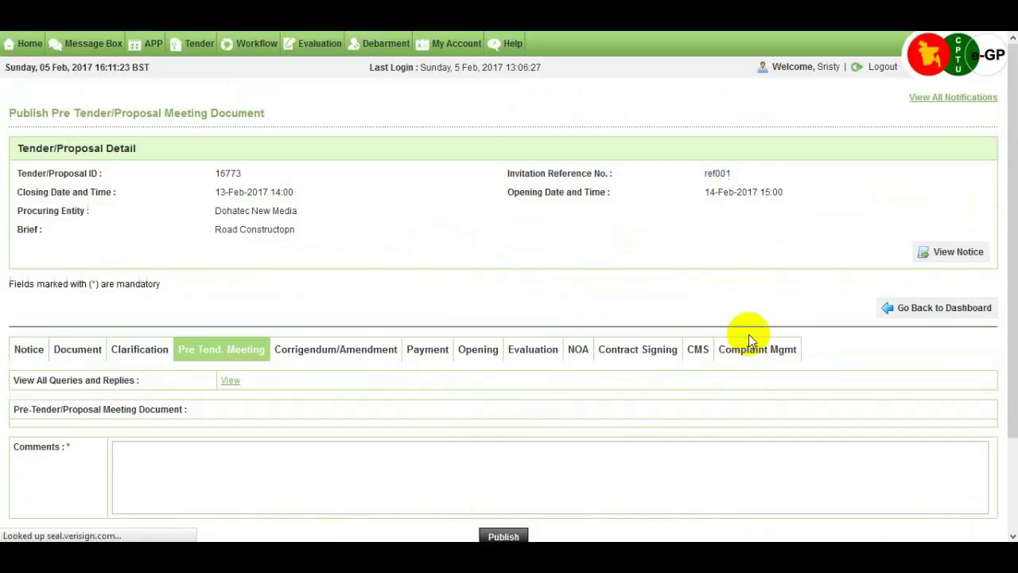
scroll(618, 341, "down", 2)
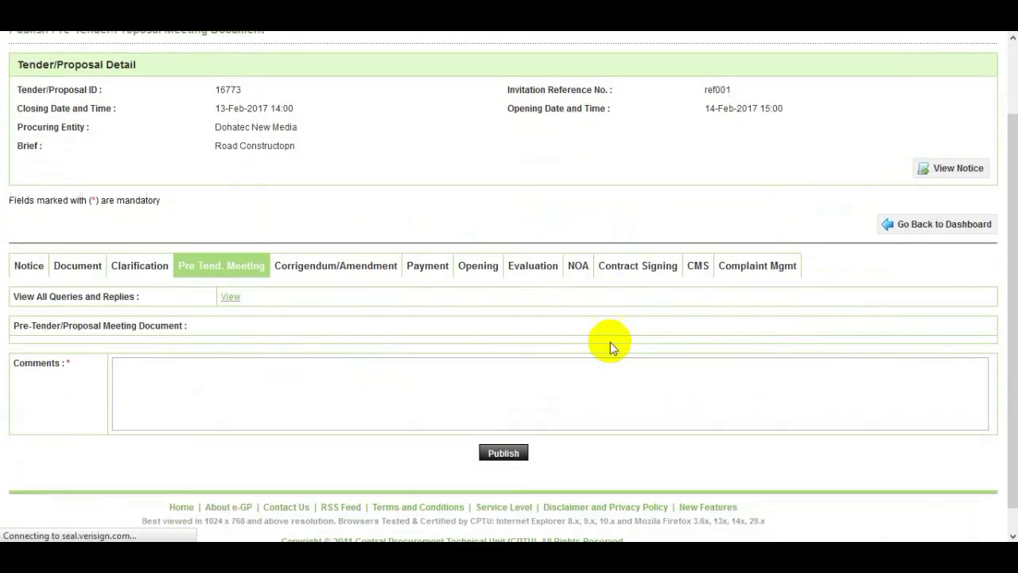
left_click(170, 441)
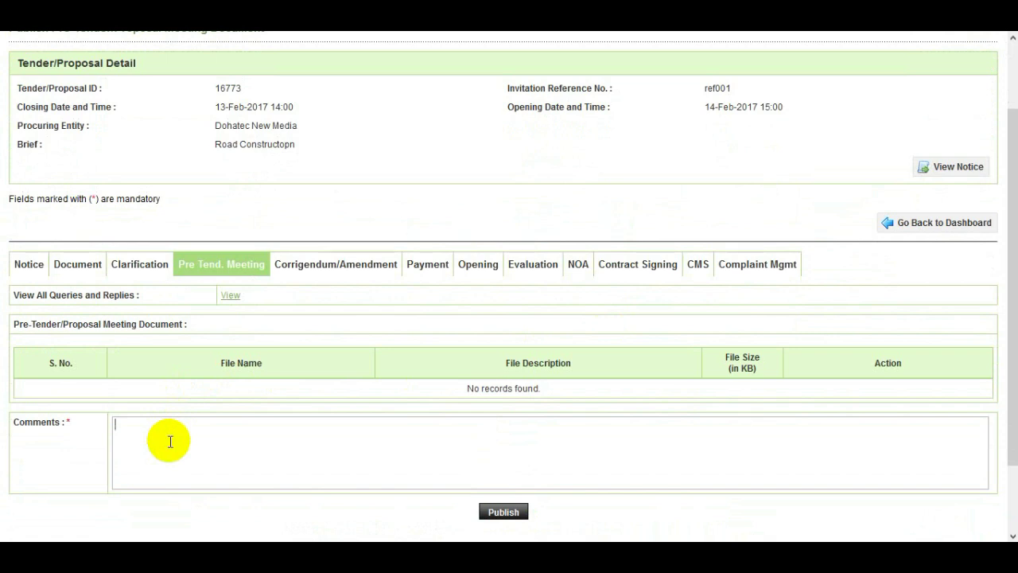
type("publish")
left_click(504, 513)
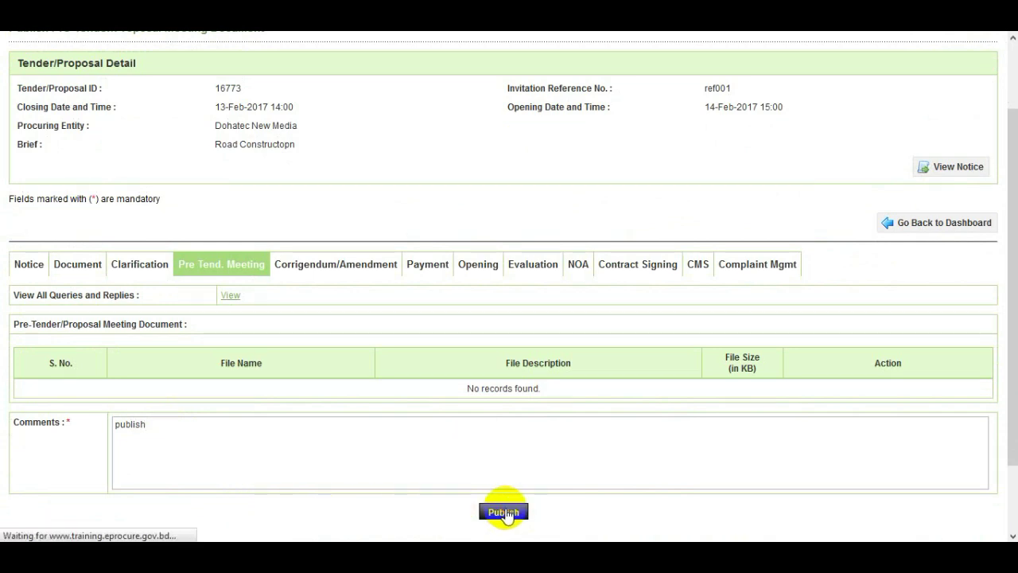